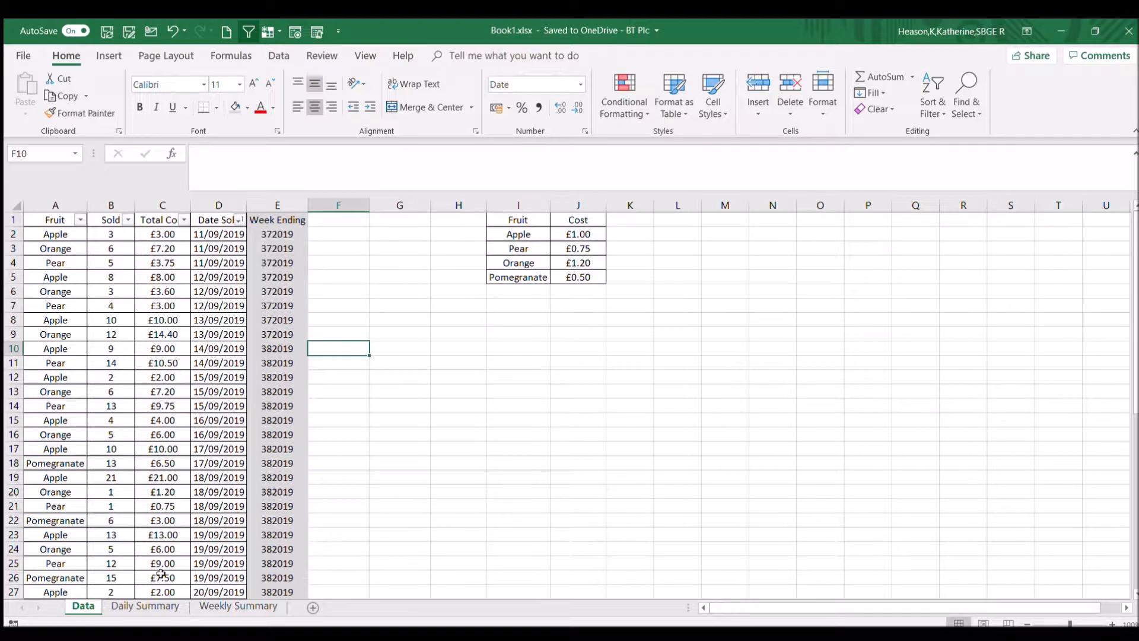
Examine the formulas for daily Apple sales on the Daily Summary sheet.
click(146, 607)
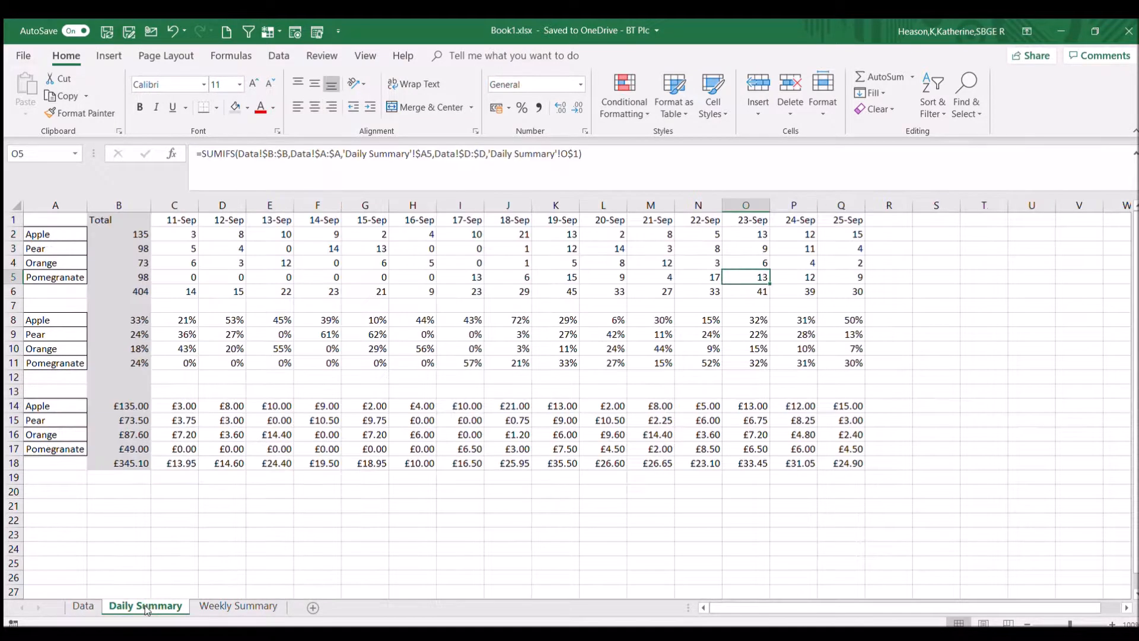
click(172, 235)
click(231, 232)
click(305, 235)
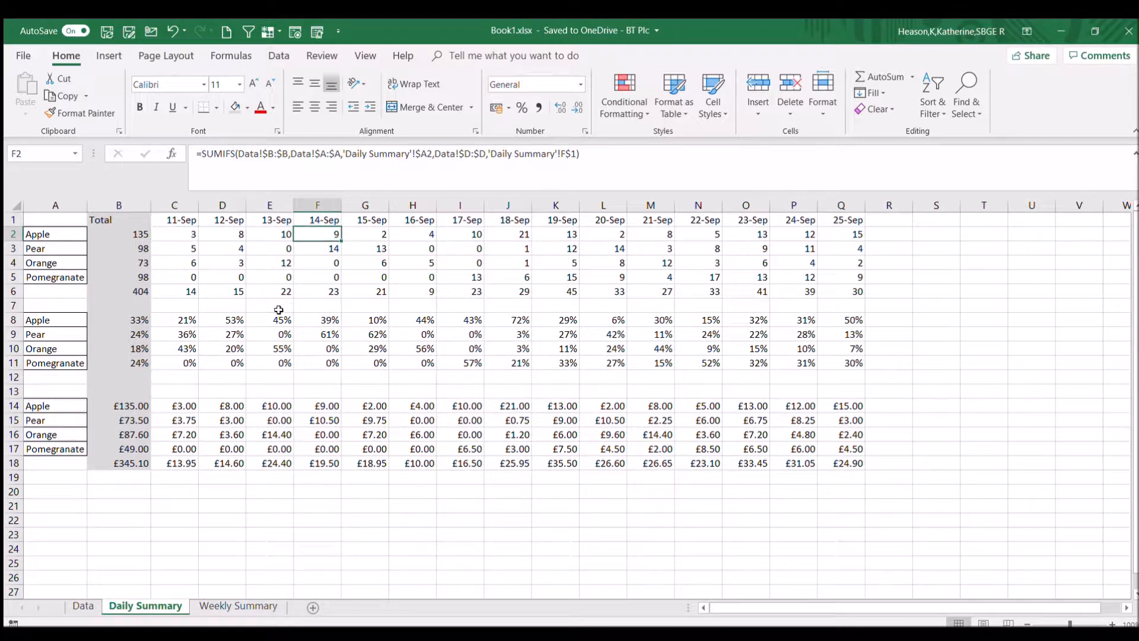
Examine the chart, week-ending dates and week-number formulas on the Weekly Summary sheet.
click(238, 606)
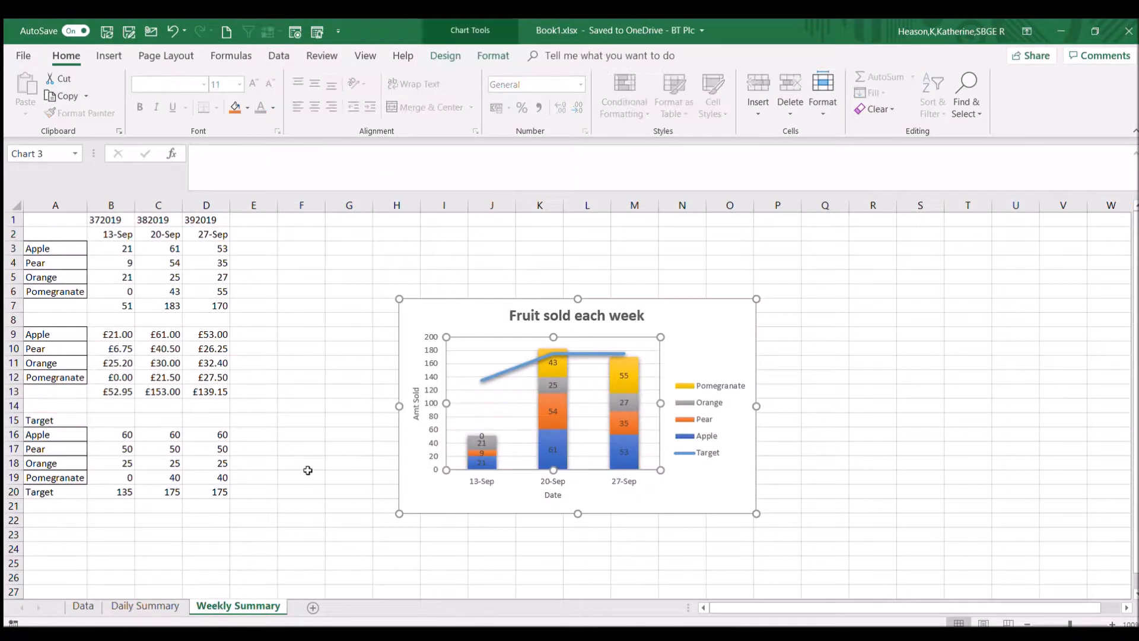
click(437, 314)
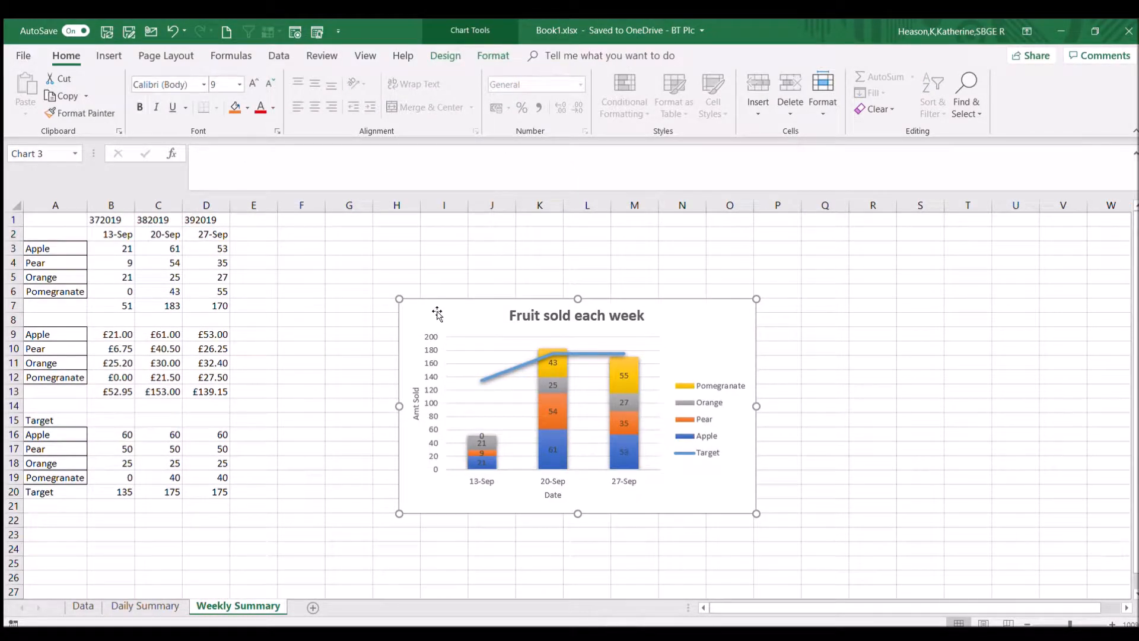
click(105, 234)
click(158, 235)
click(205, 231)
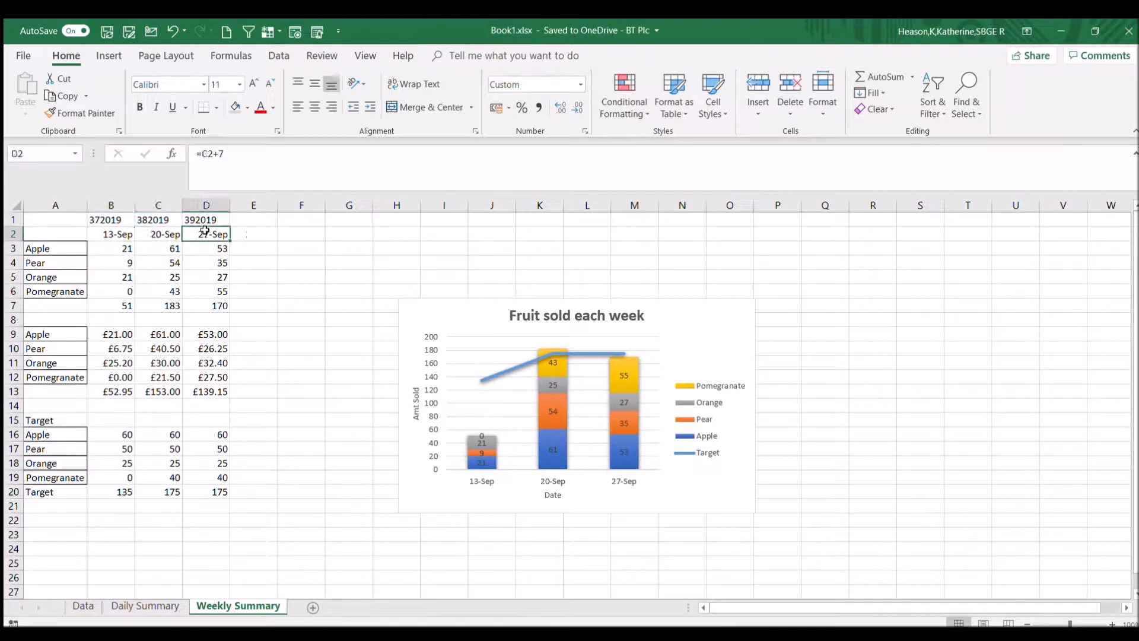
click(106, 218)
click(145, 215)
click(191, 214)
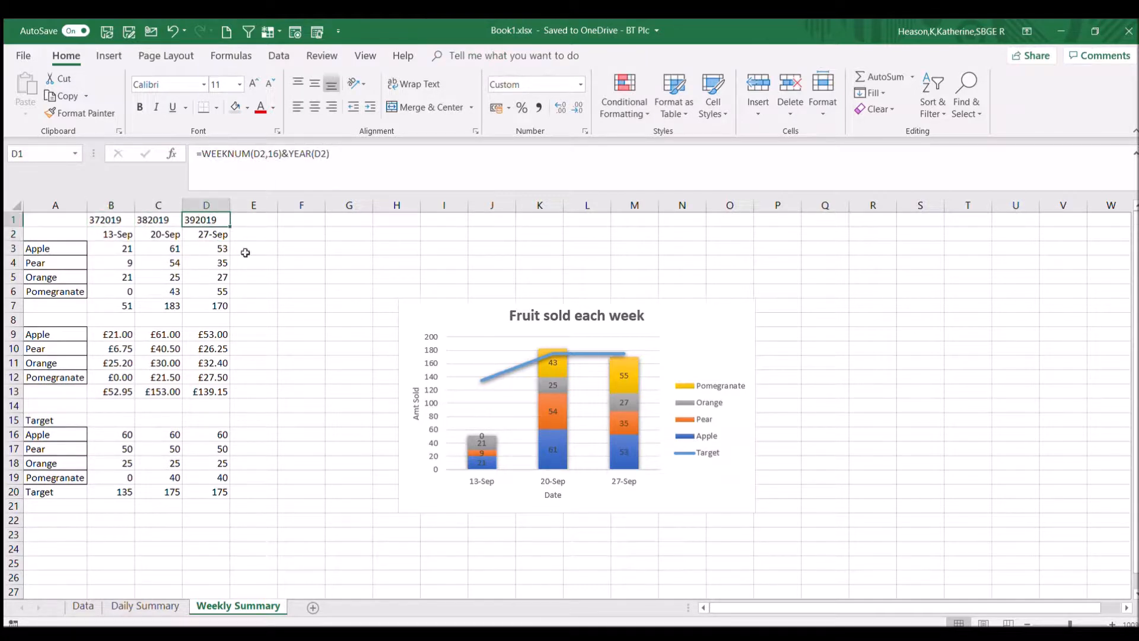
Extend the Daily Summary formulas from columns P:Q across to 28-Sep, and clear the added columns R to T.
click(83, 606)
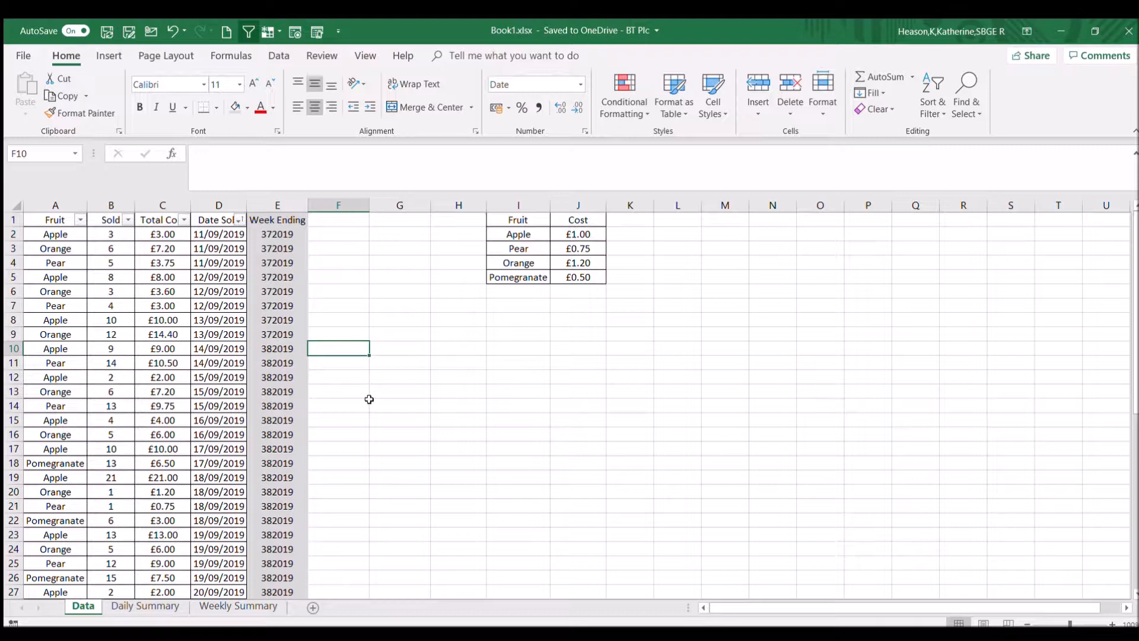
click(145, 606)
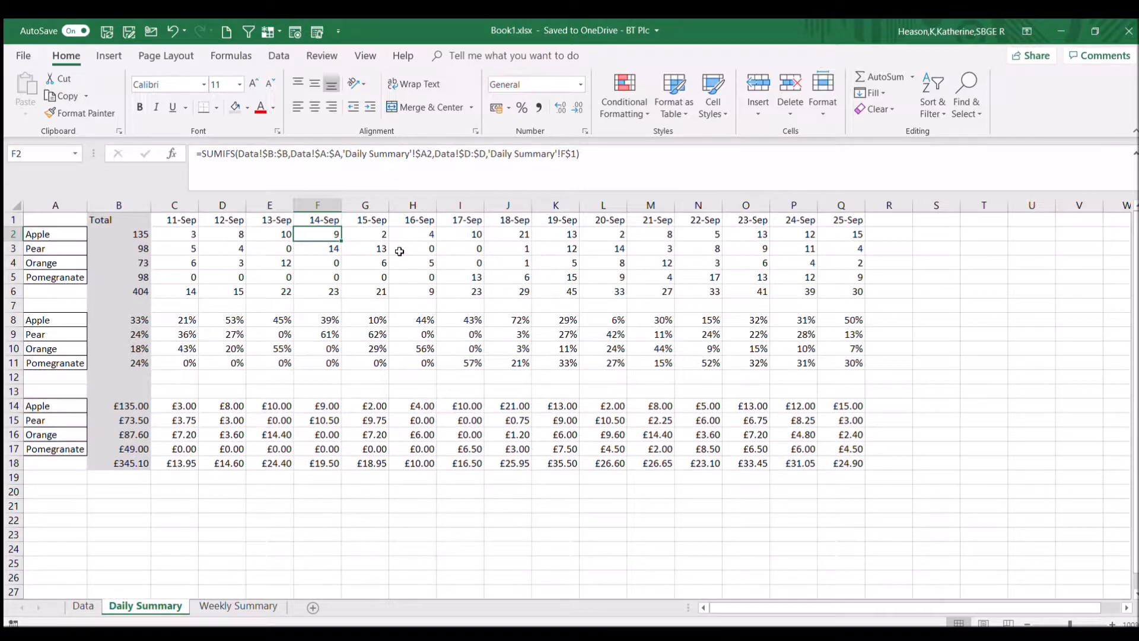
drag(795, 220, 1007, 466)
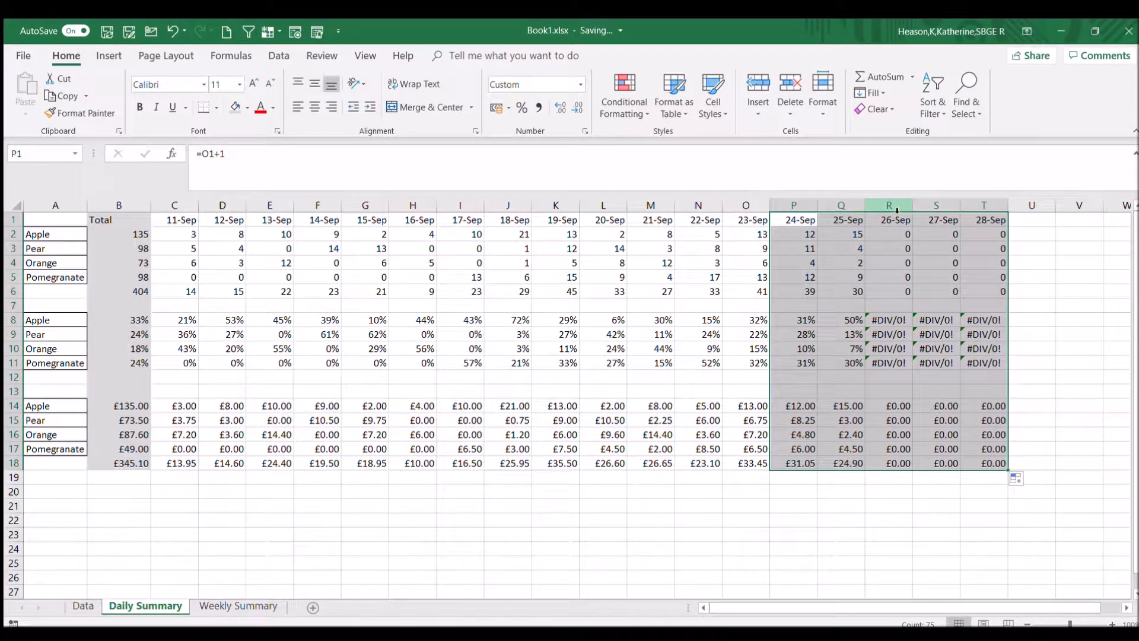
drag(895, 206, 990, 205)
key(Delete)
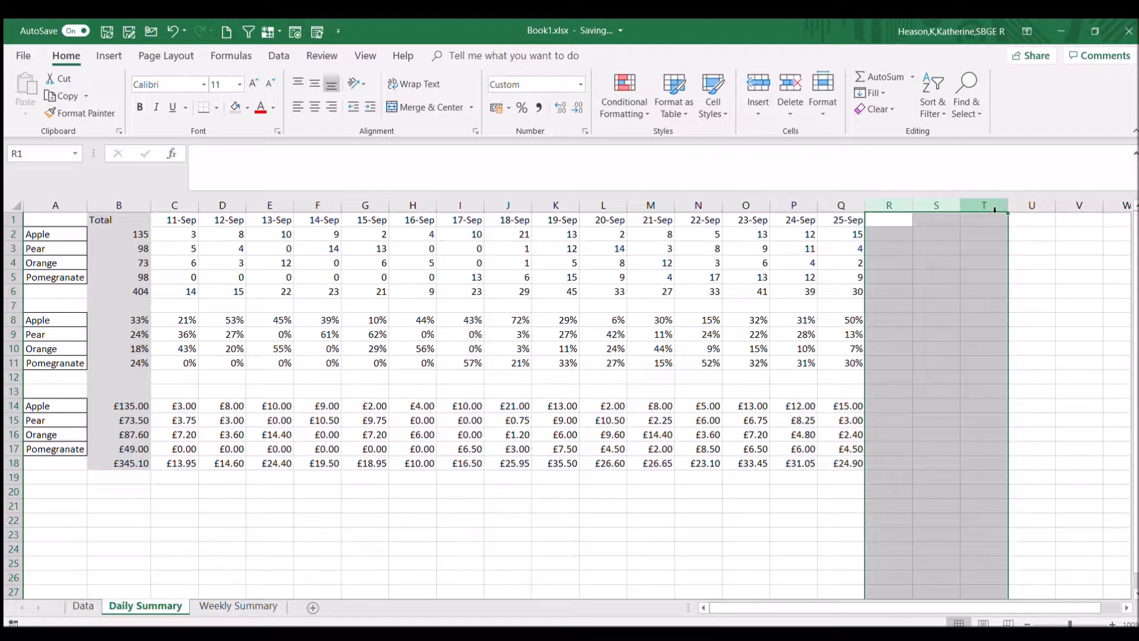
click(665, 303)
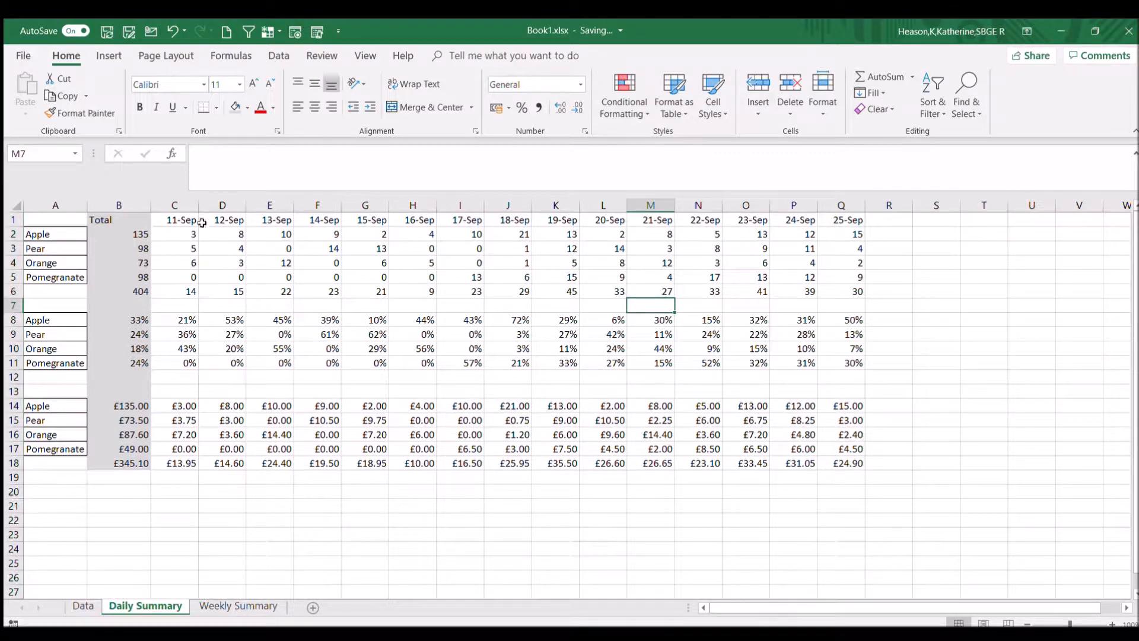
Create a PivotTable on a new worksheet from columns A to E of the Data sheet.
click(83, 606)
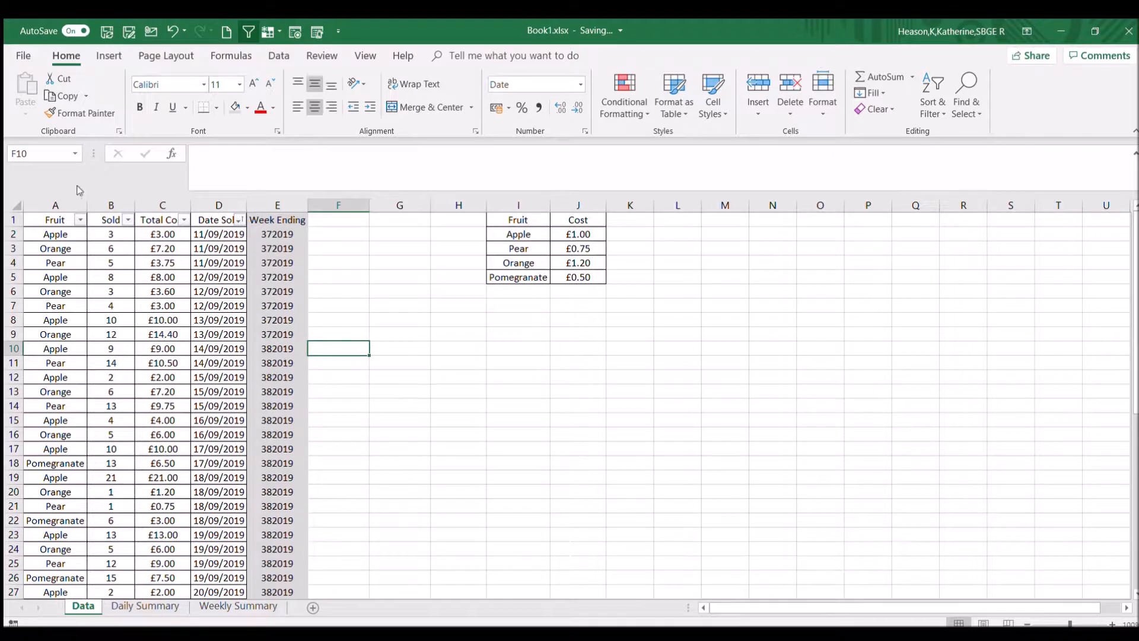
drag(71, 205, 293, 203)
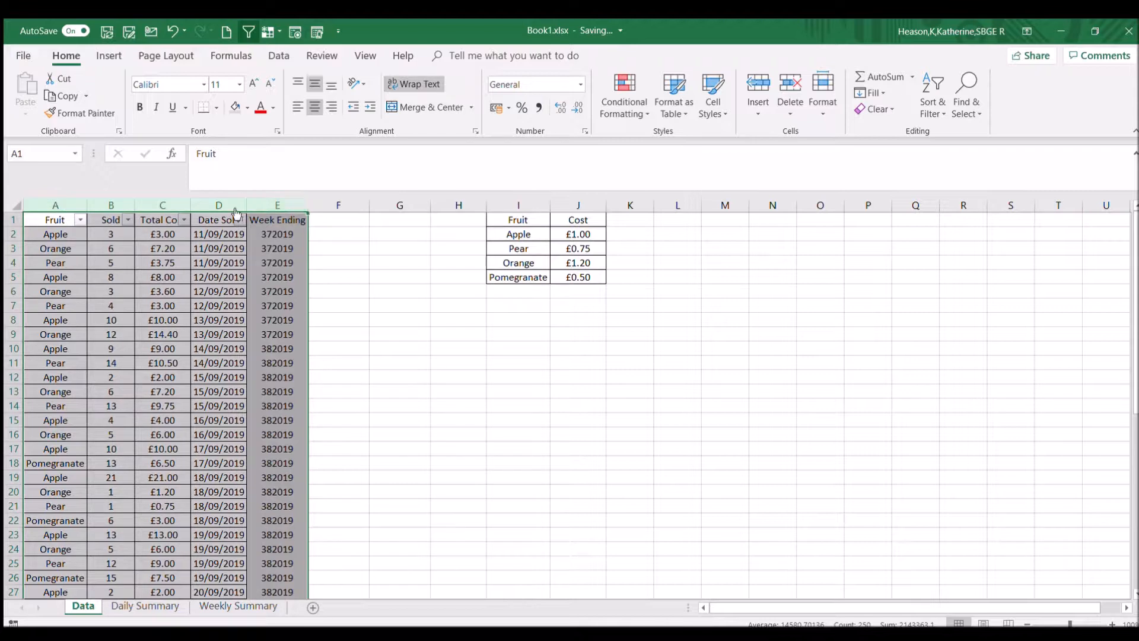
click(109, 56)
click(29, 89)
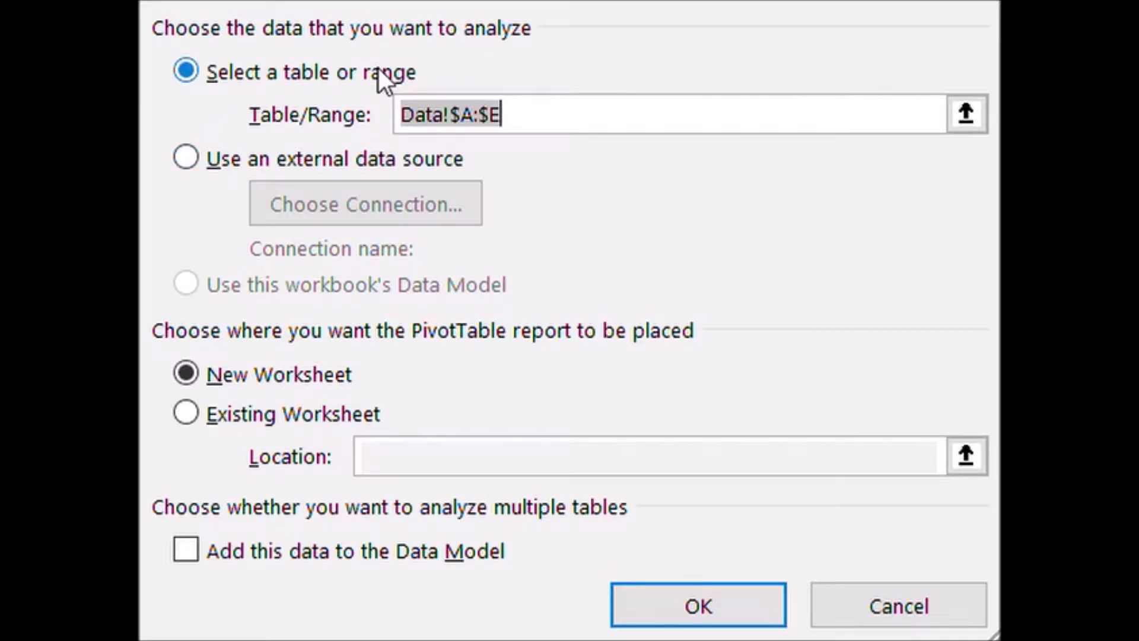
key(Tab)
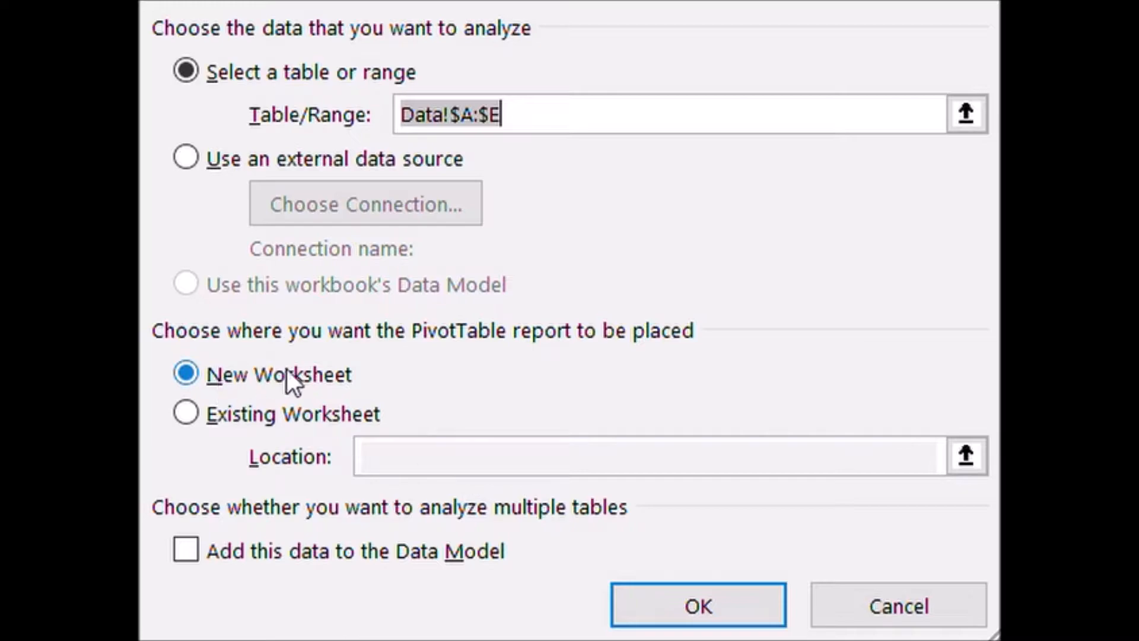
click(715, 618)
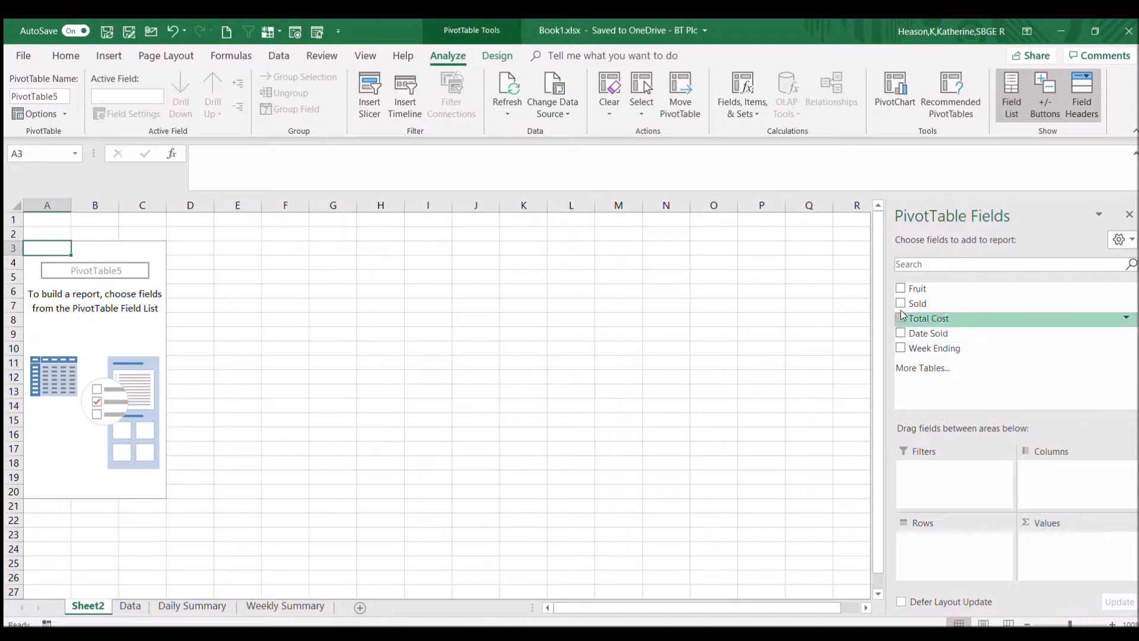
Lay out the PivotTable with Fruit as rows, Week Ending as columns and the sum of Sold as values.
drag(914, 289, 952, 543)
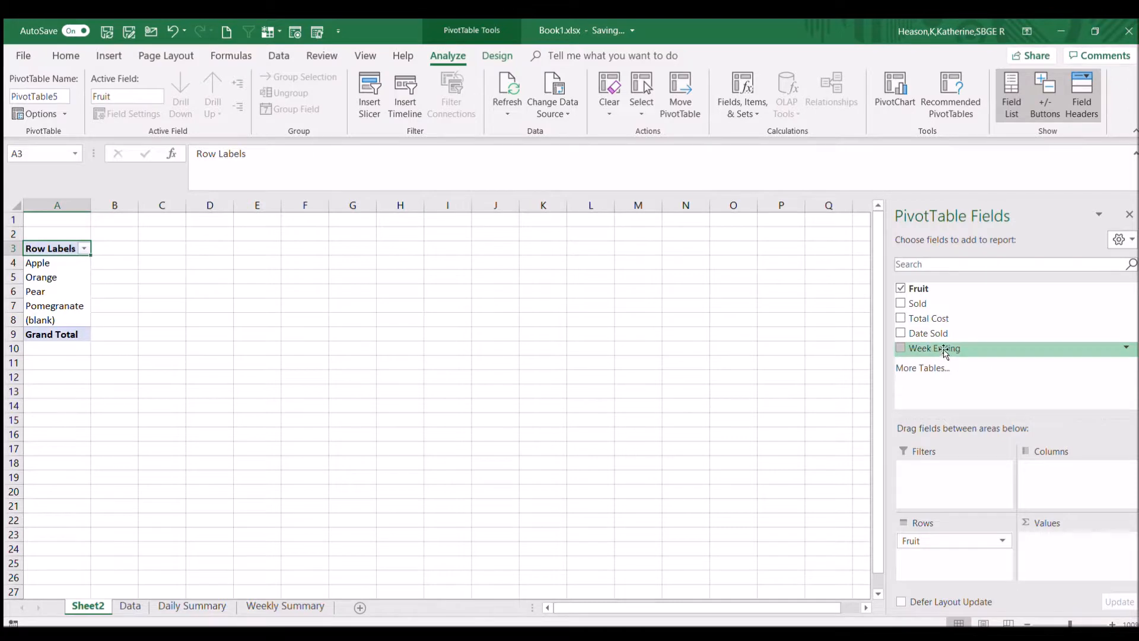
drag(917, 350, 1102, 478)
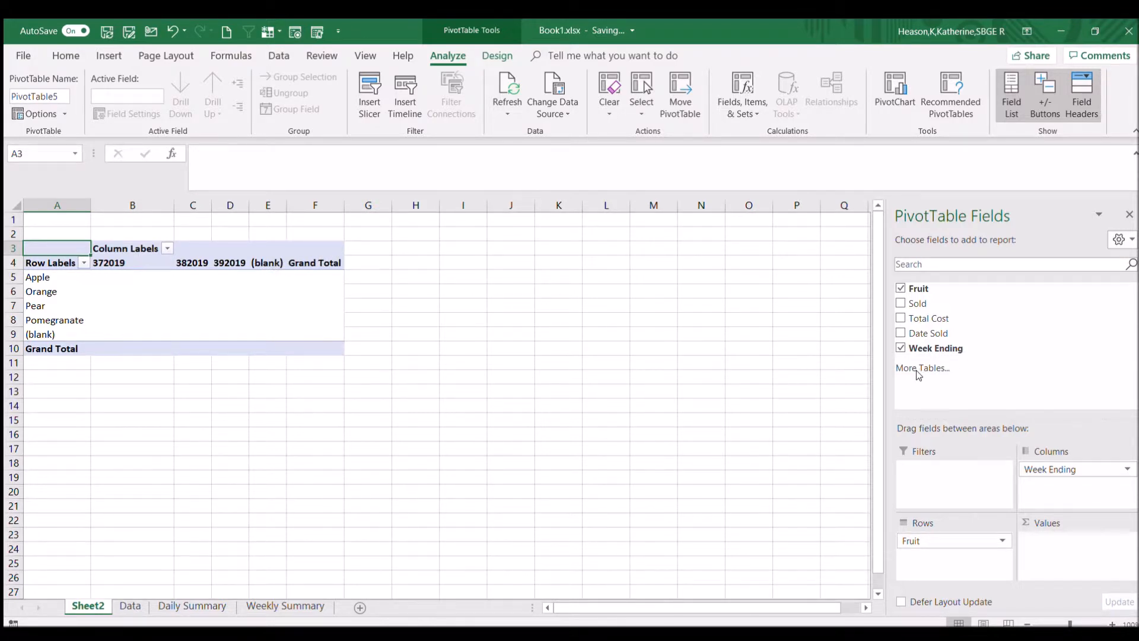
drag(930, 308, 1071, 536)
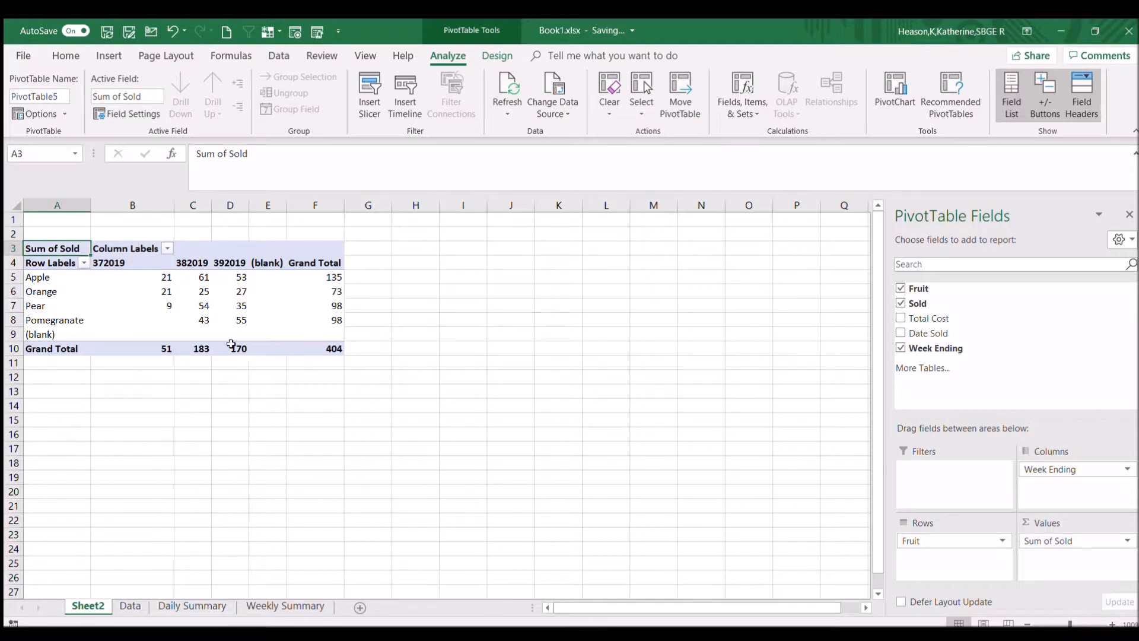
Compare the PivotTable's weekly fruit quantities on Sheet2 with those on the Weekly Summary sheet.
click(264, 607)
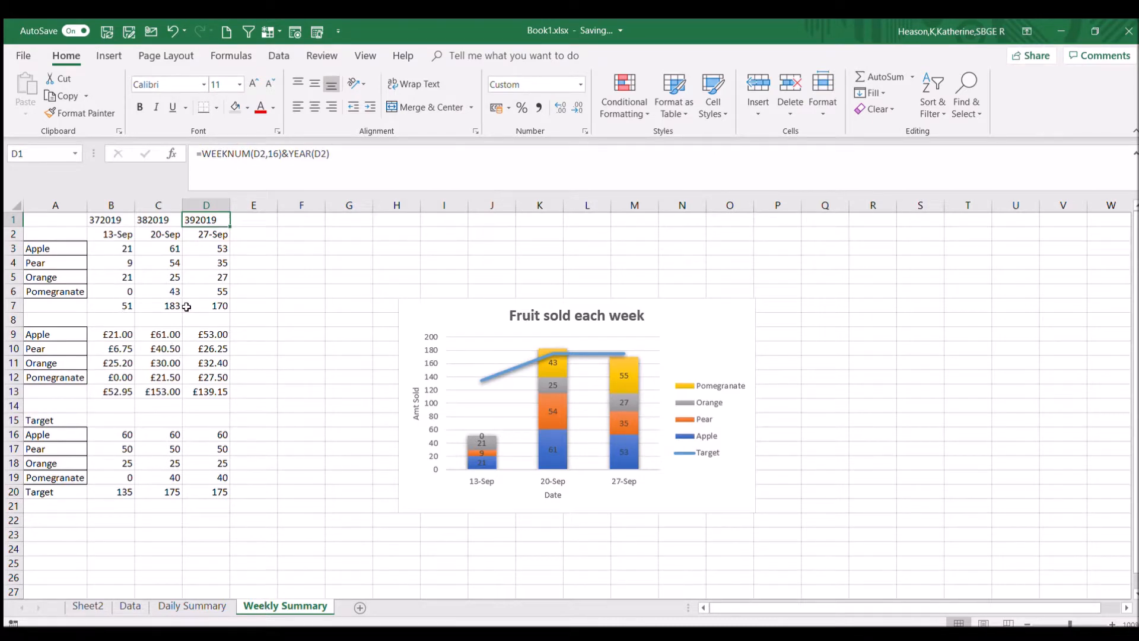
click(88, 605)
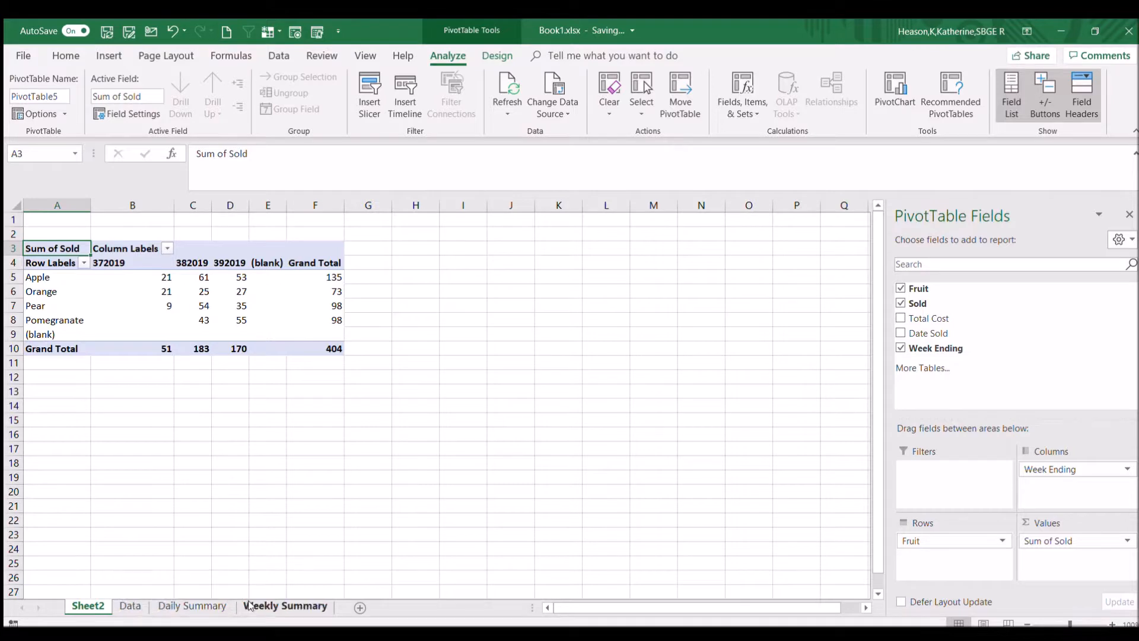
click(249, 605)
click(88, 605)
click(265, 606)
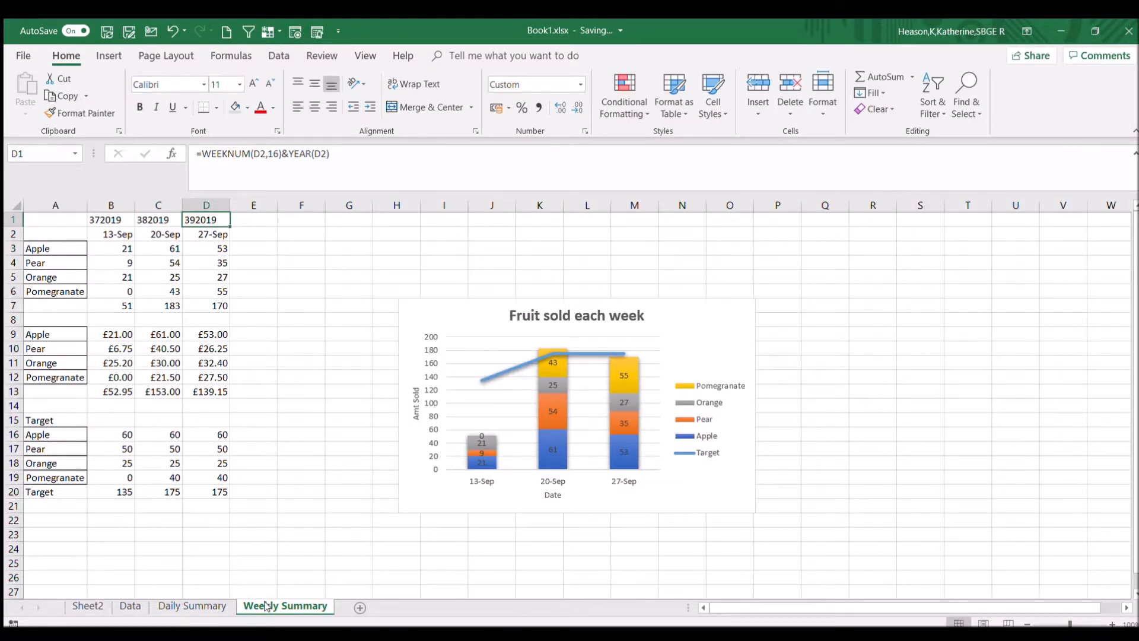
Add Total Cost as a second value field in the Sheet2 PivotTable.
click(88, 605)
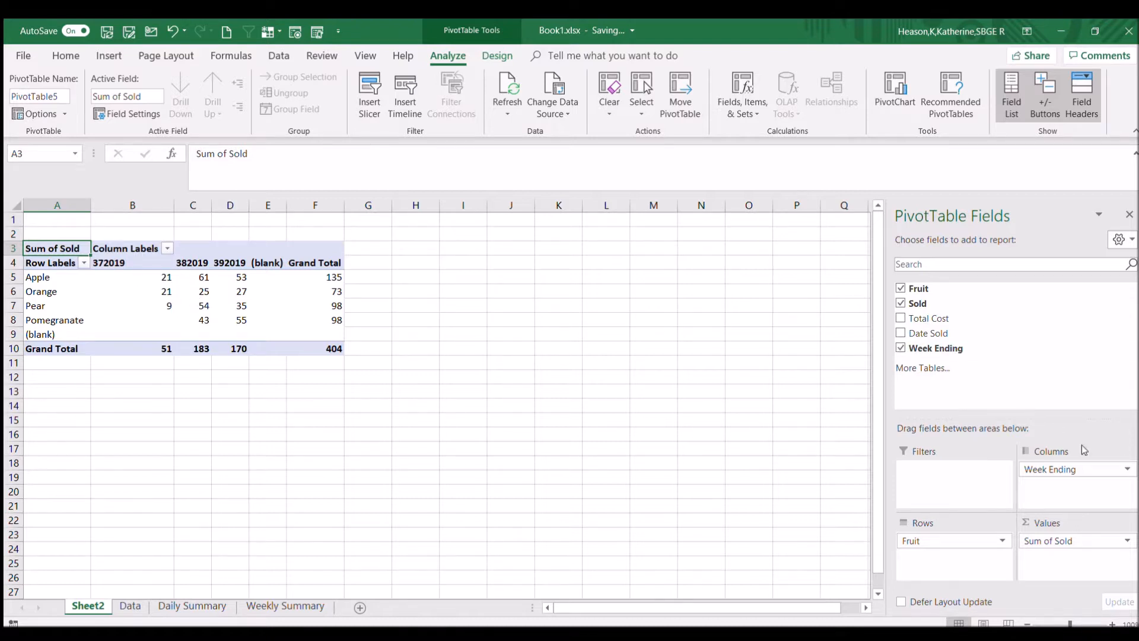
drag(920, 319, 1089, 565)
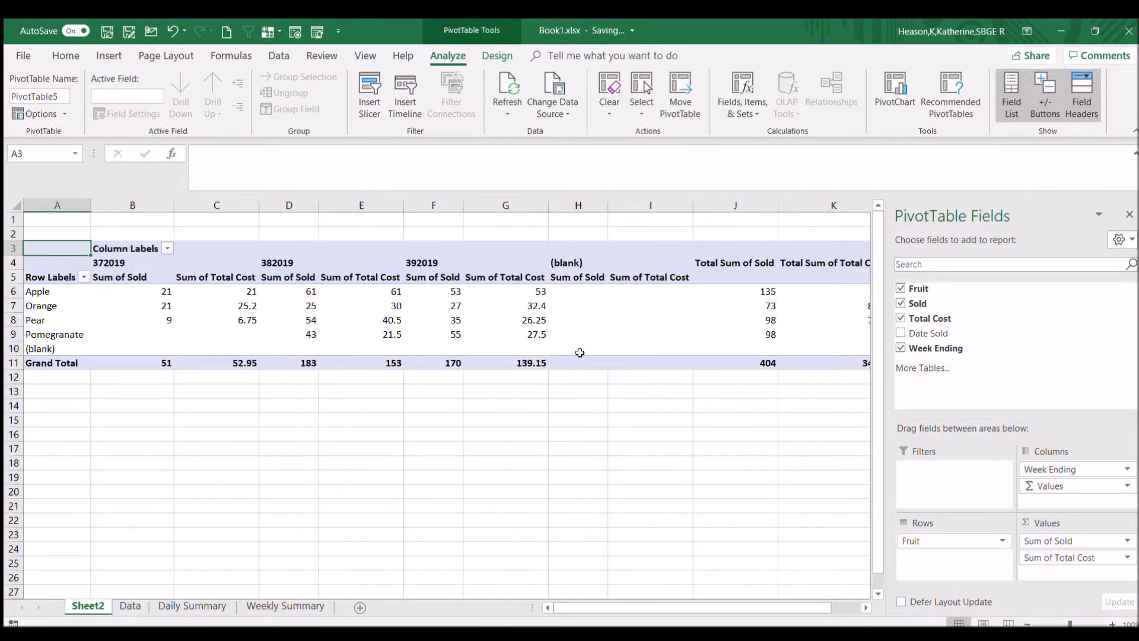
Check the Sum of Sold and Sum of Total Cost columns for each week, including the 392019 costs per fruit.
click(141, 277)
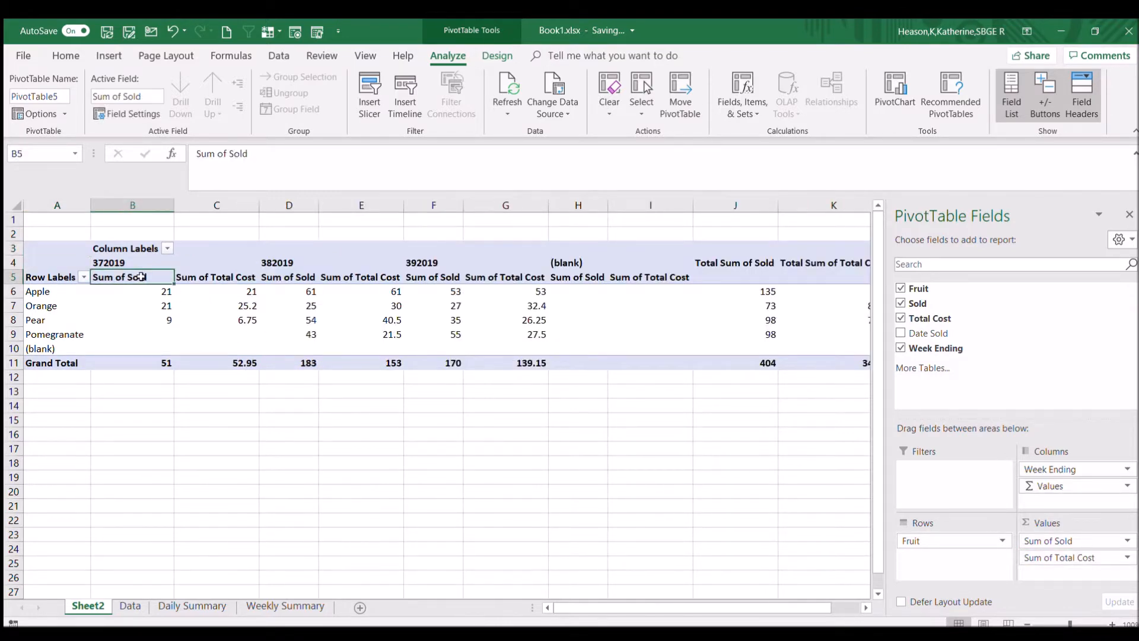
click(208, 274)
click(296, 275)
click(357, 276)
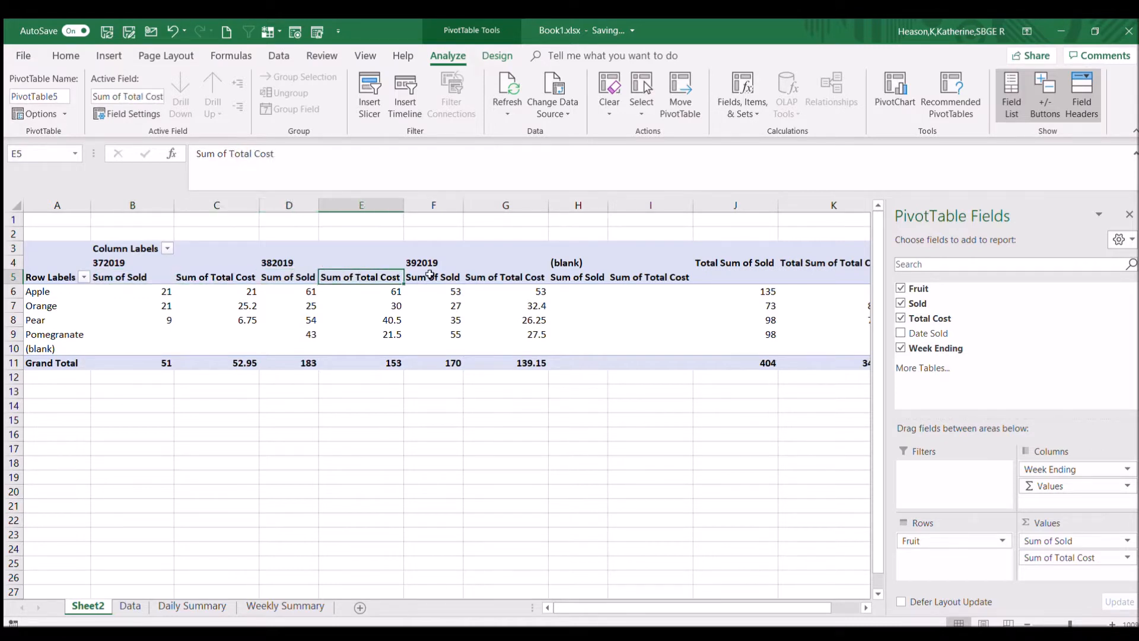
click(429, 275)
click(504, 275)
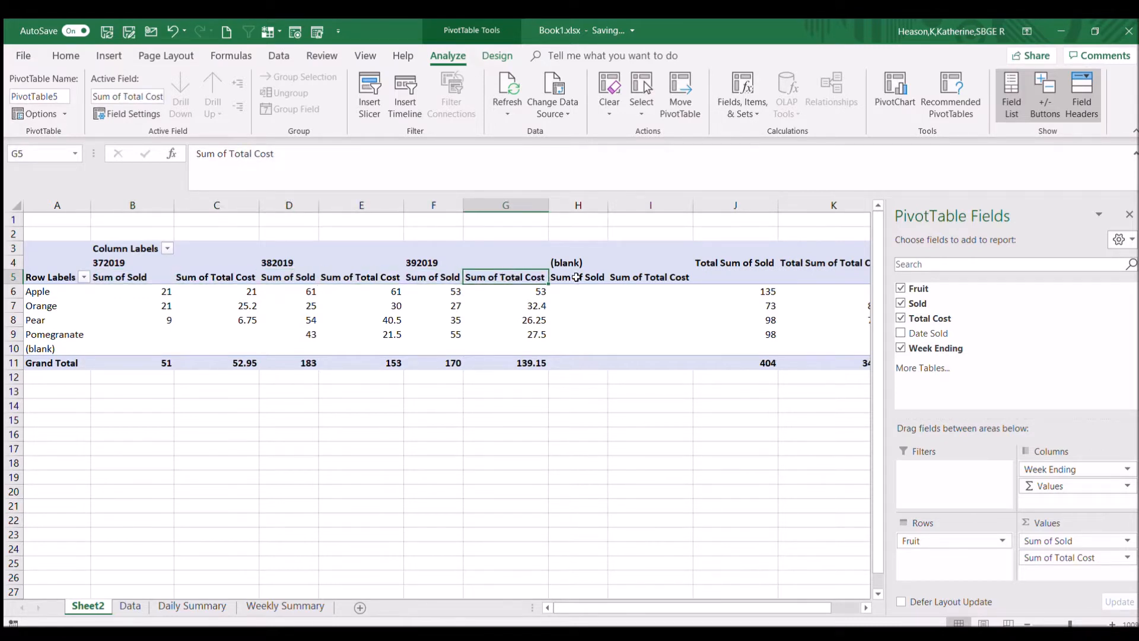
click(538, 292)
click(535, 305)
click(536, 319)
click(536, 334)
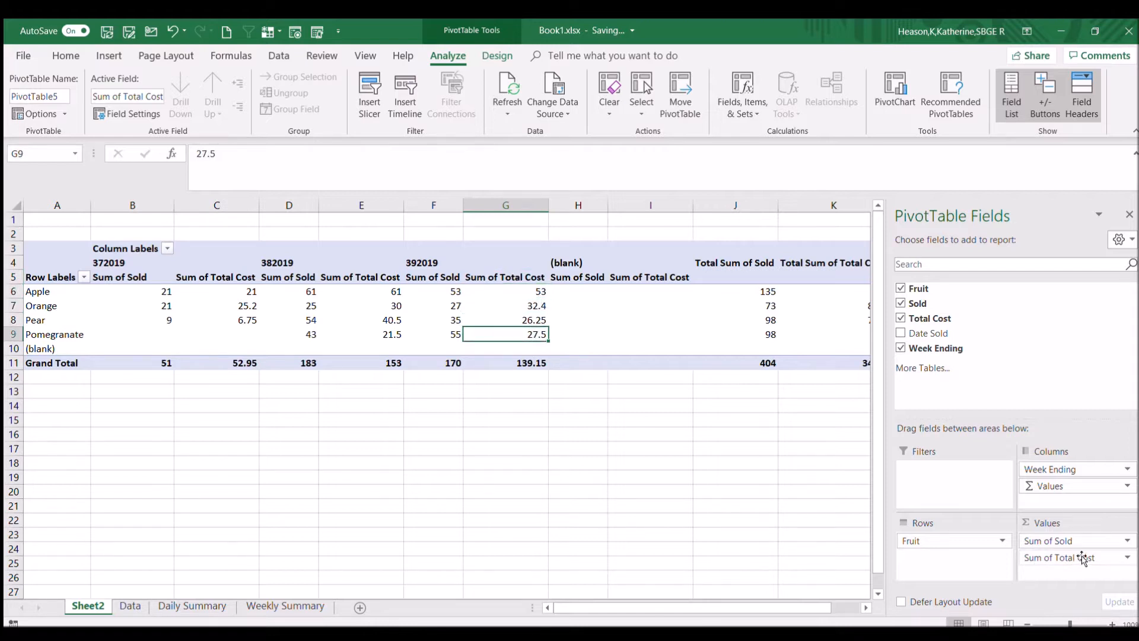
Choose the Currency number format with the £ symbol for the Sum of Total Cost value field.
click(1126, 557)
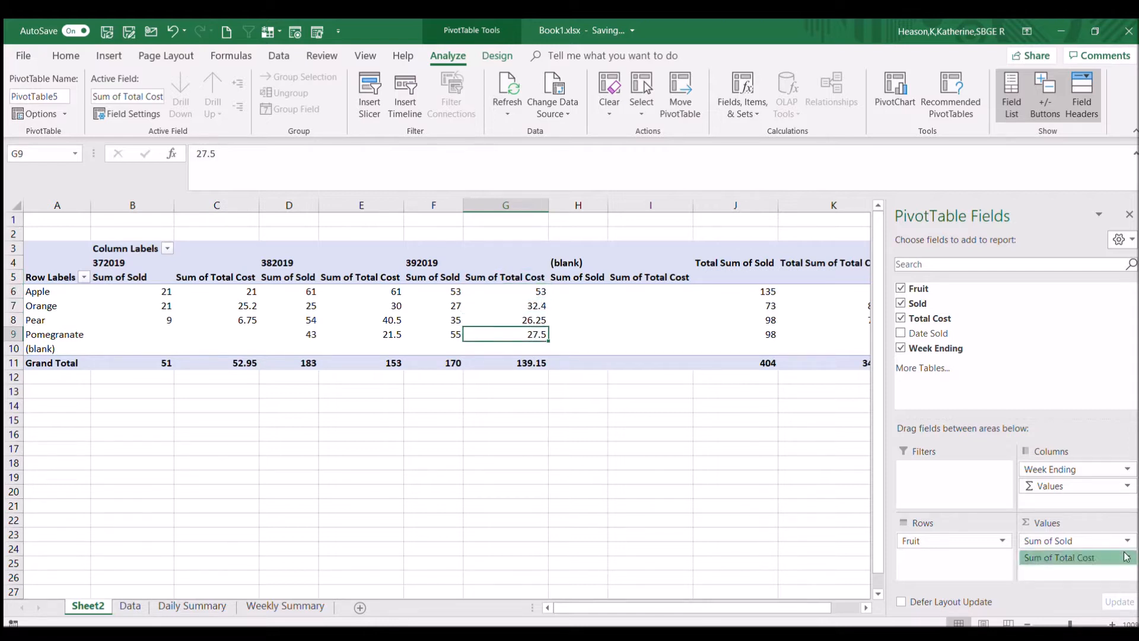
click(1098, 535)
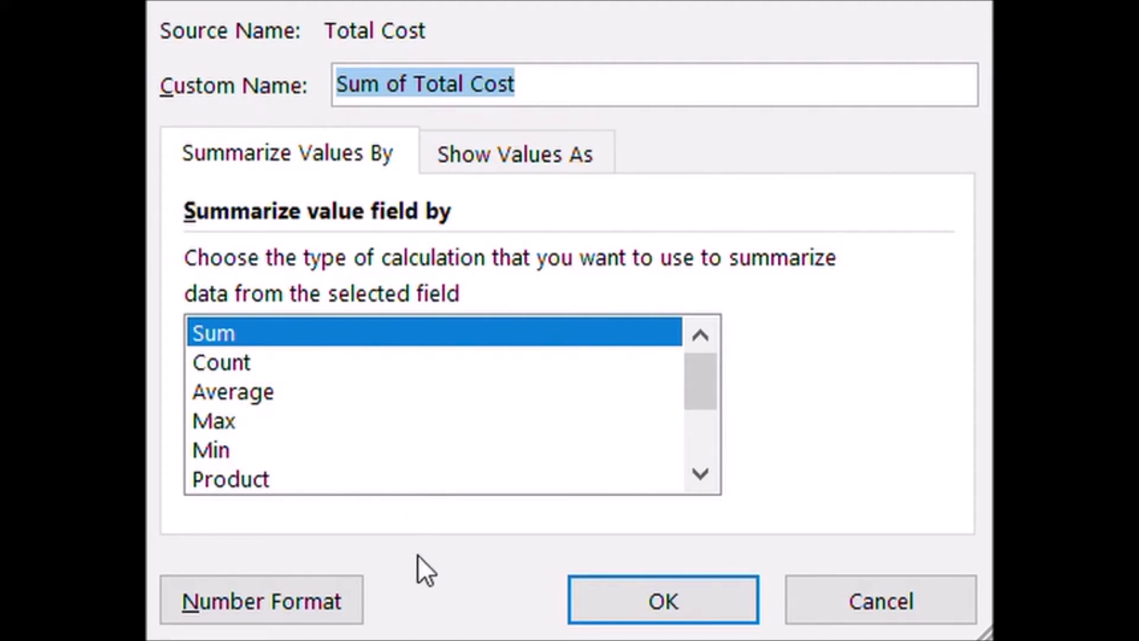
click(283, 599)
click(284, 599)
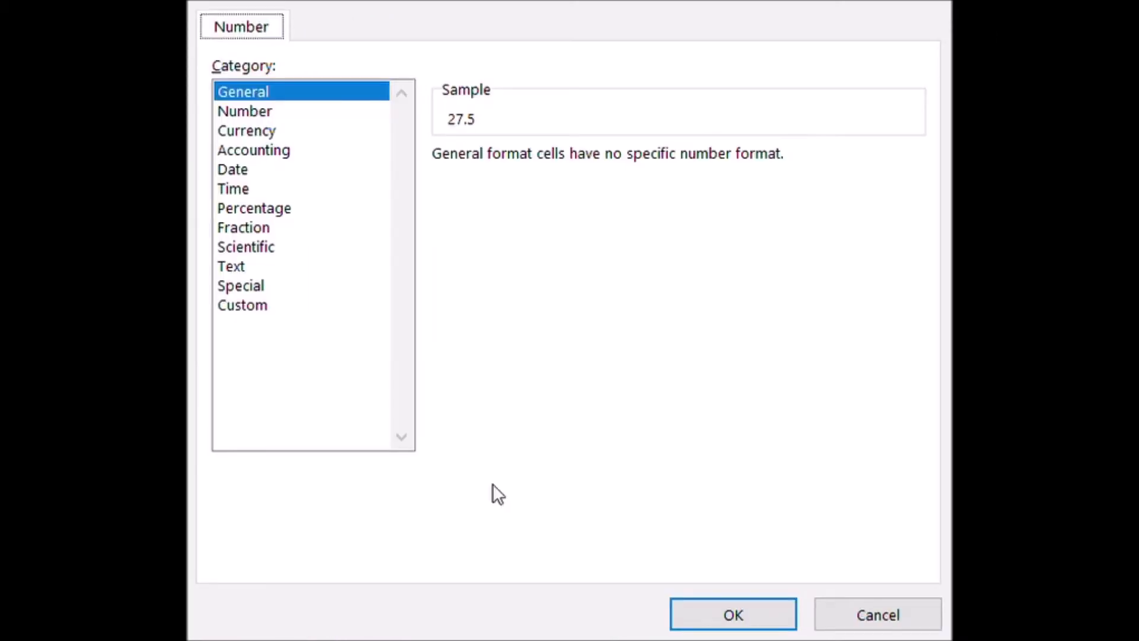
click(254, 133)
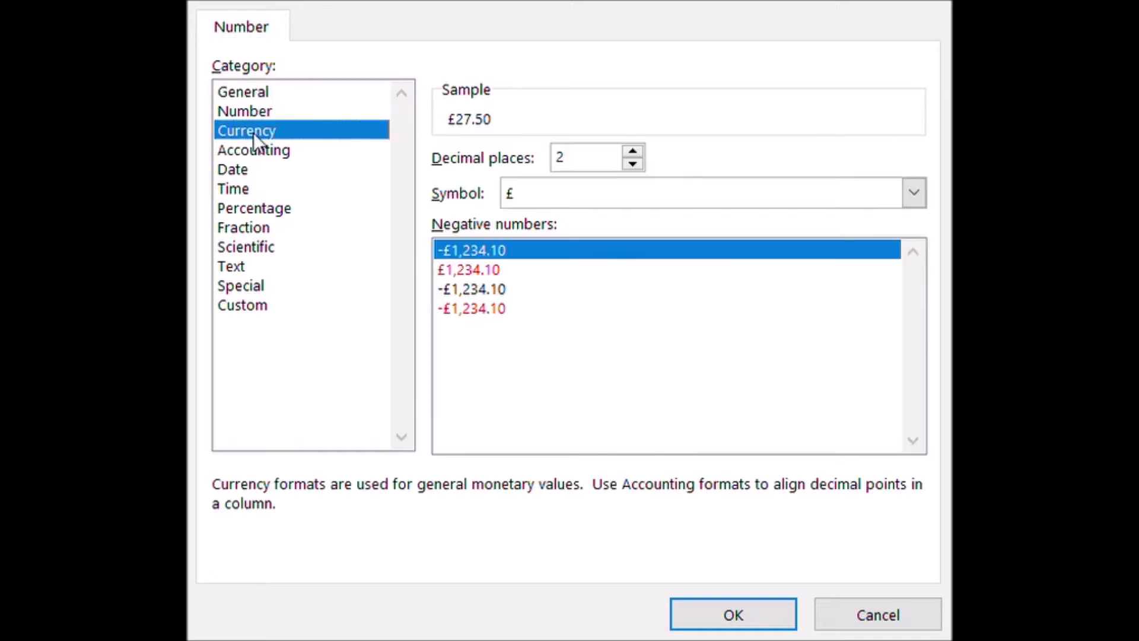
Apply the currency format to Sum of Total Cost with 2 decimal places and negative numbers in red with a minus sign.
click(632, 164)
click(633, 163)
click(632, 151)
click(632, 151)
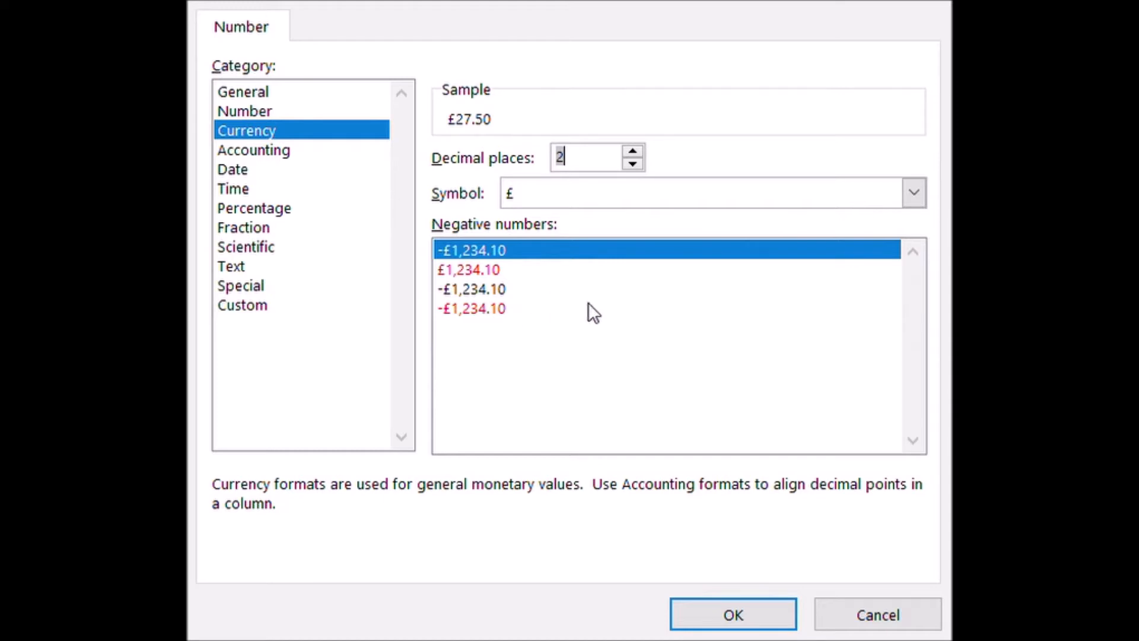
click(483, 306)
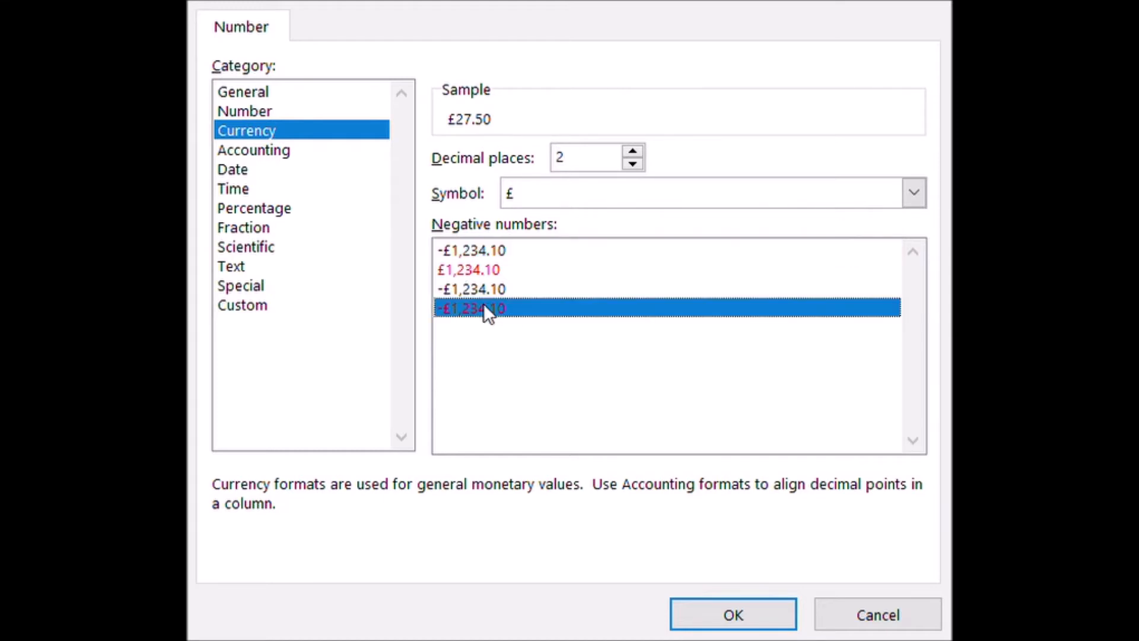
click(490, 250)
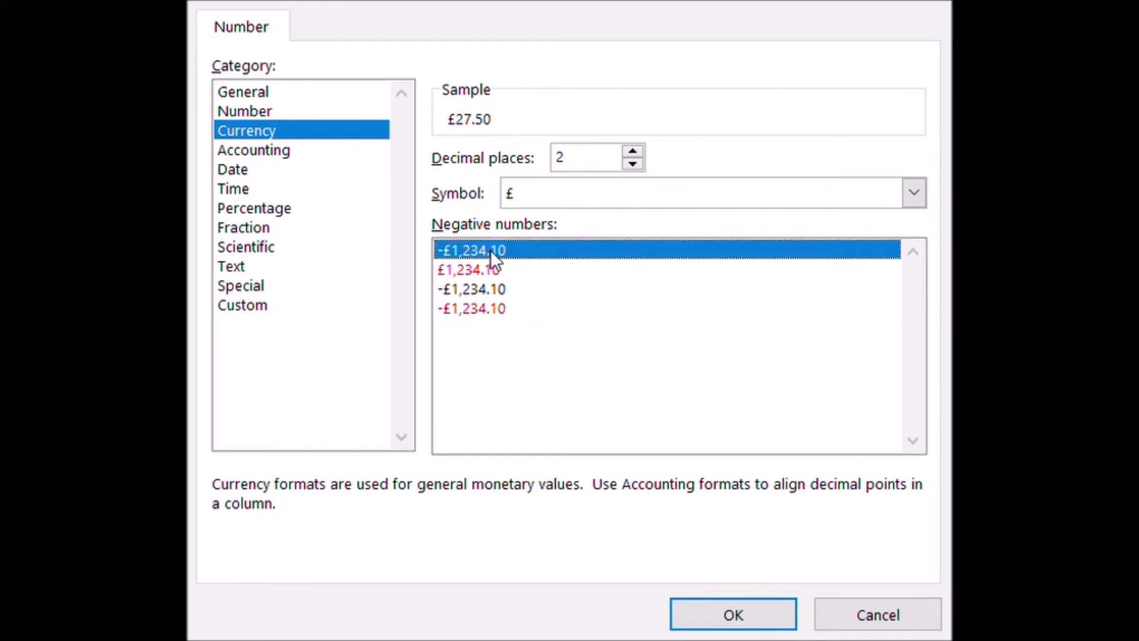
click(487, 309)
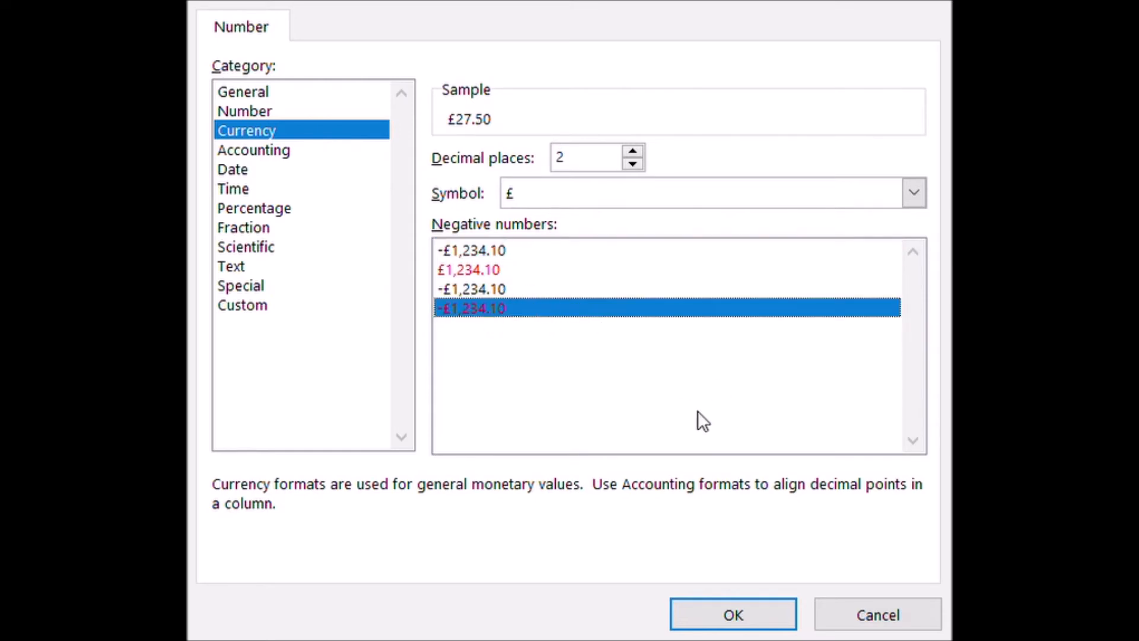
click(733, 616)
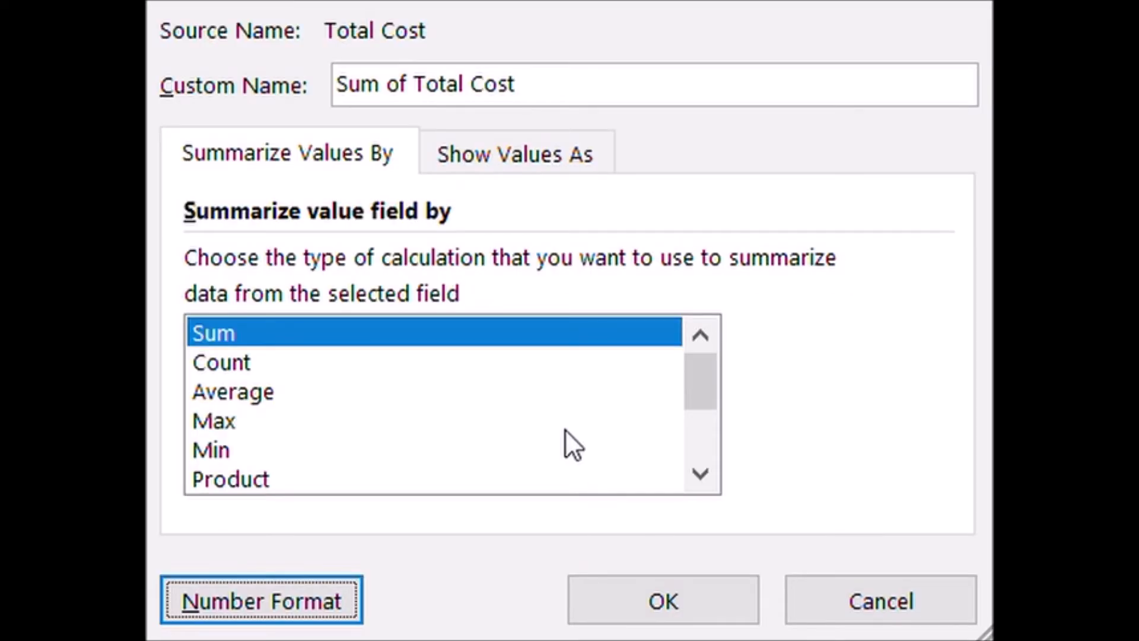
click(675, 602)
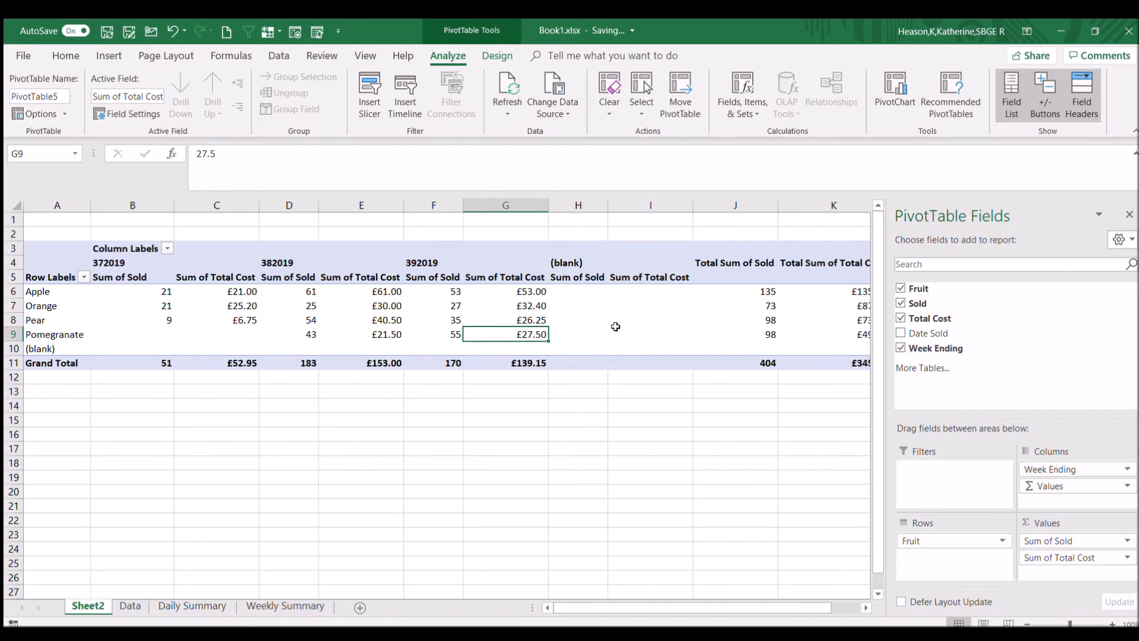
Remove the Sum of Sold value field from the Sheet2 PivotTable, keeping only Sum of Total Cost.
click(867, 607)
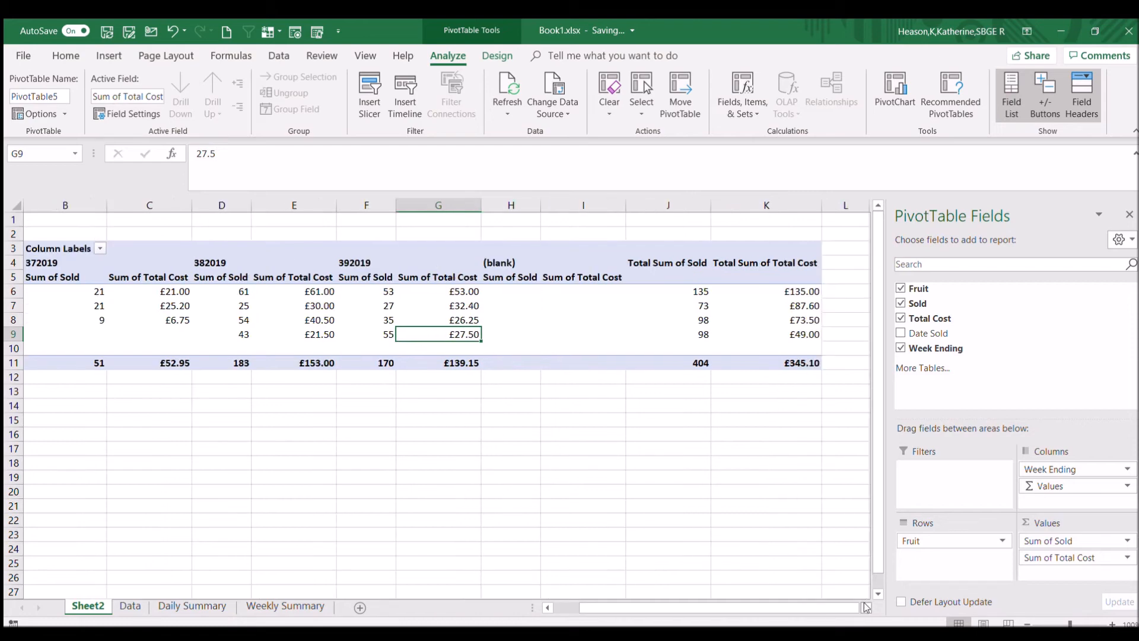
click(866, 608)
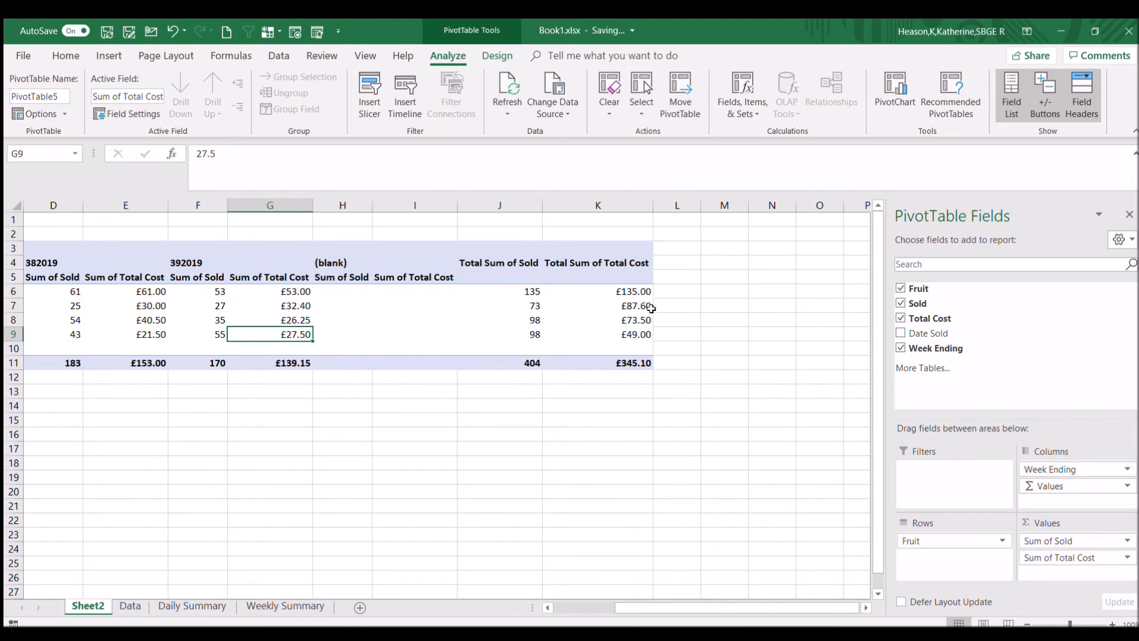
drag(613, 608, 546, 608)
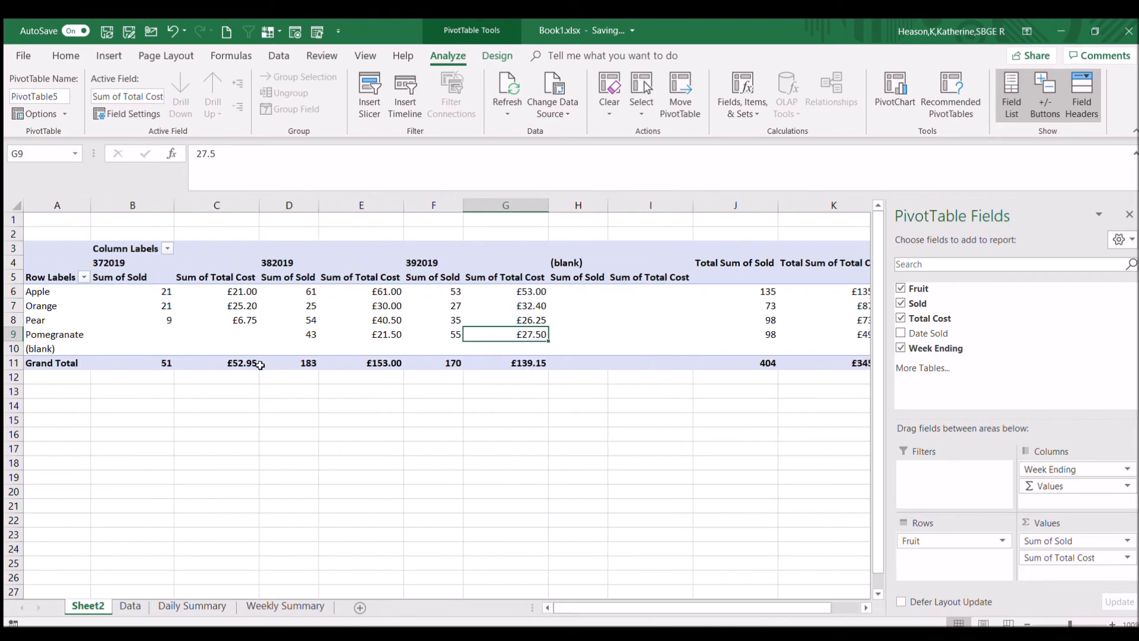
drag(1060, 539, 1006, 331)
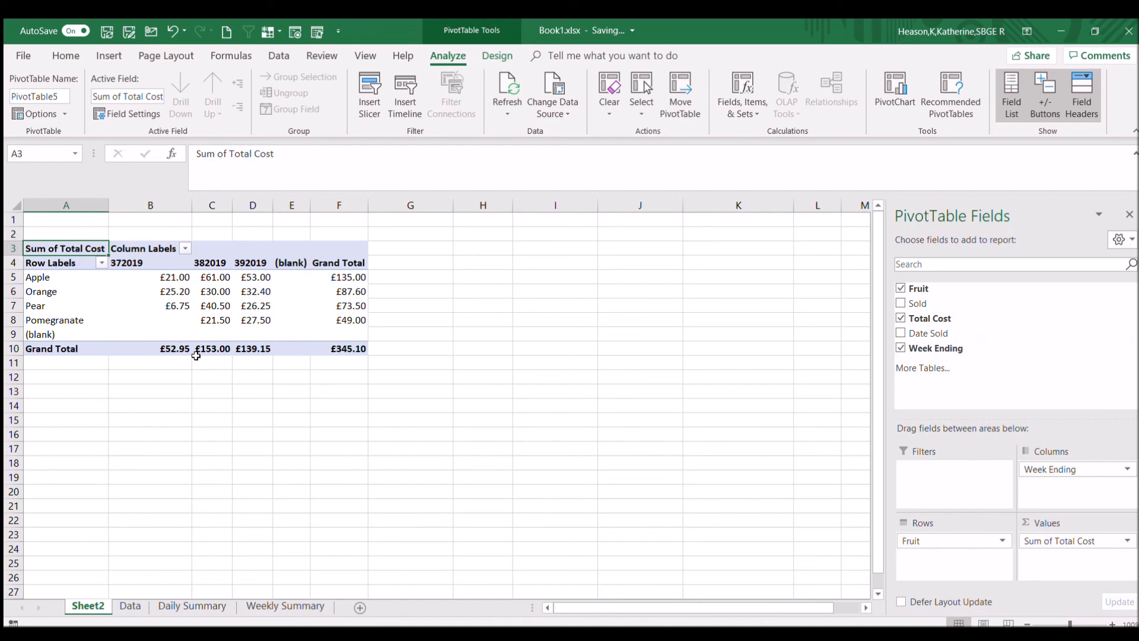
Compare the Grand Total costs for weeks 372019, 382019 and 392019 in the PivotTable.
click(178, 349)
click(214, 349)
click(257, 348)
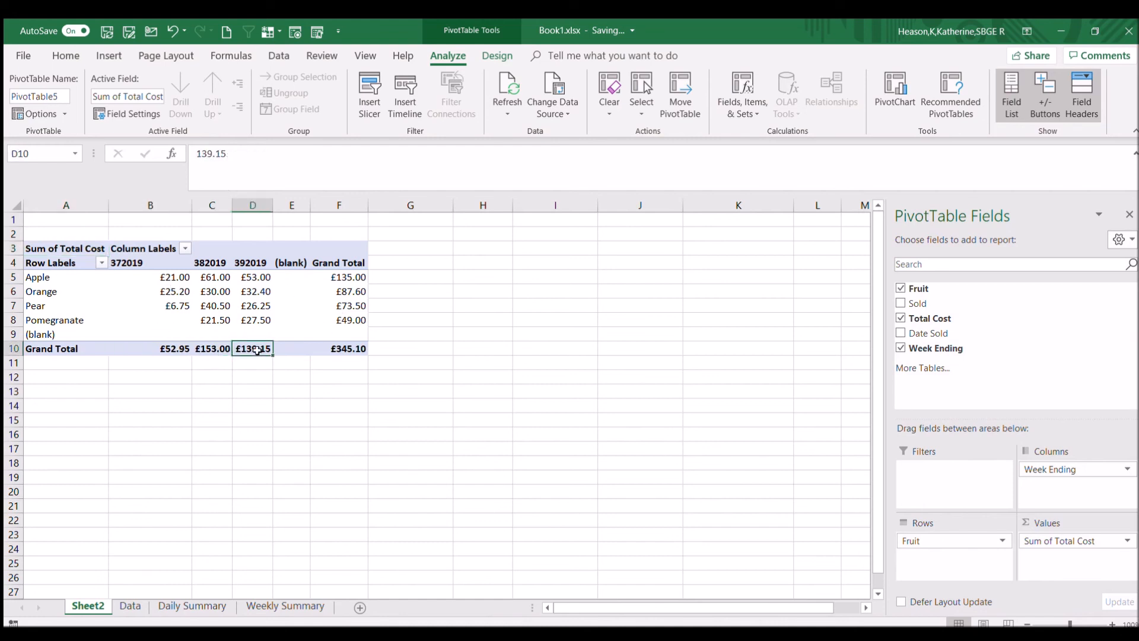
click(175, 348)
click(211, 348)
click(267, 349)
click(162, 349)
click(223, 349)
click(258, 351)
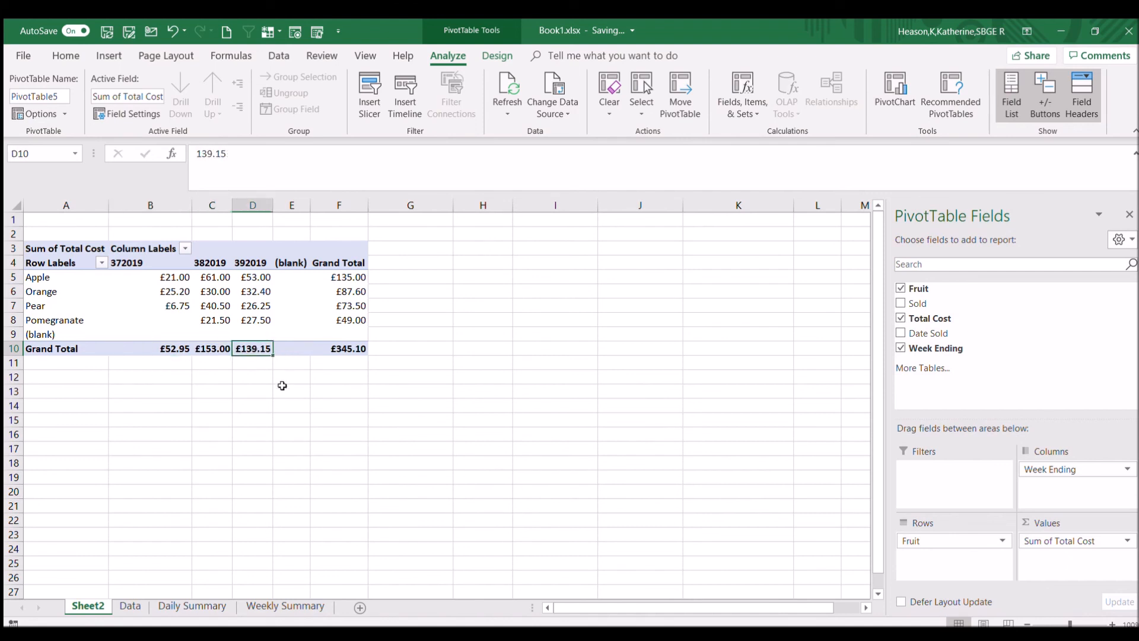